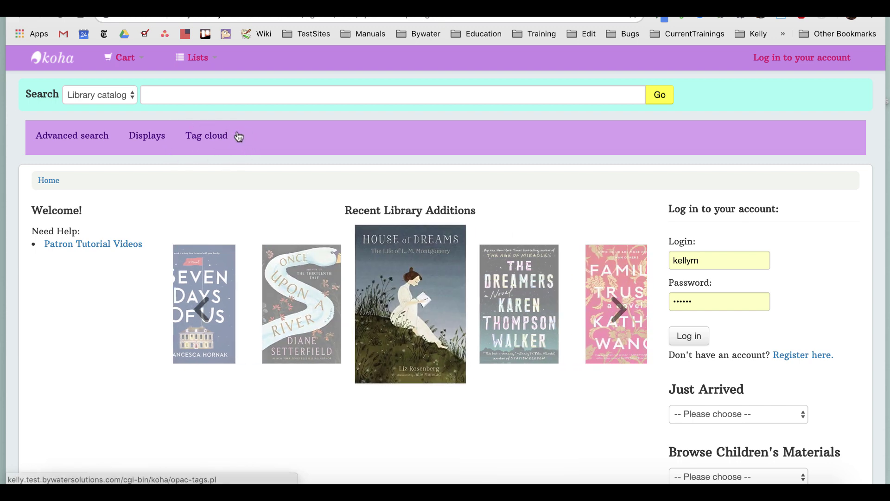
Step: Show the All Tags cloud with the catalog's tags, including cozy mystery and Family
{"action": "left_click", "coordinate": [219, 137]}
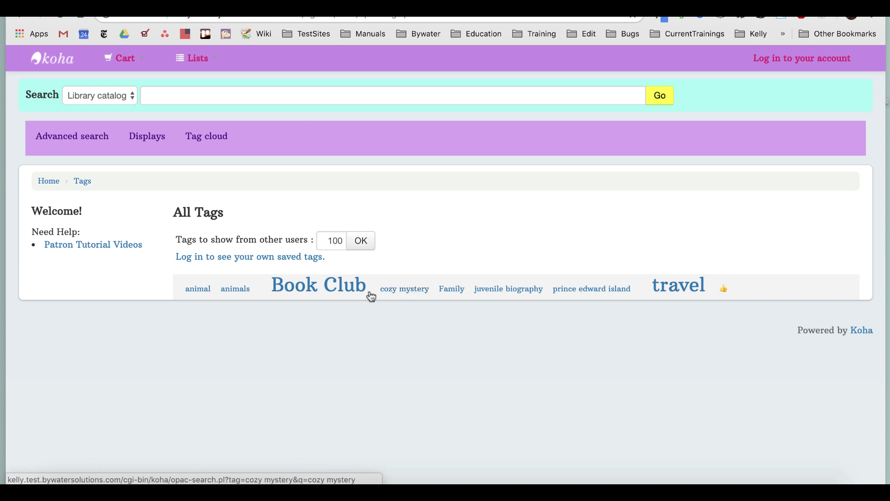
{"action": "left_click", "coordinate": [332, 293]}
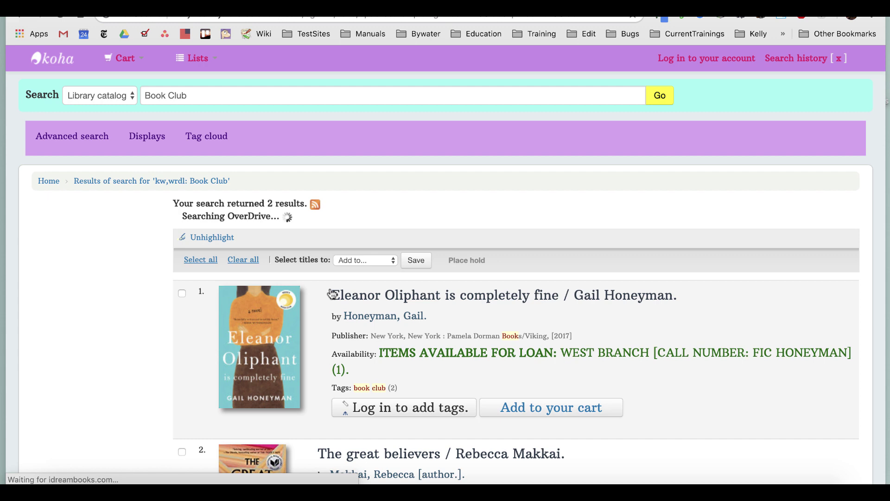
{"action": "scroll", "coordinate": [170, 299], "scroll_direction": "down", "scroll_amount": 3}
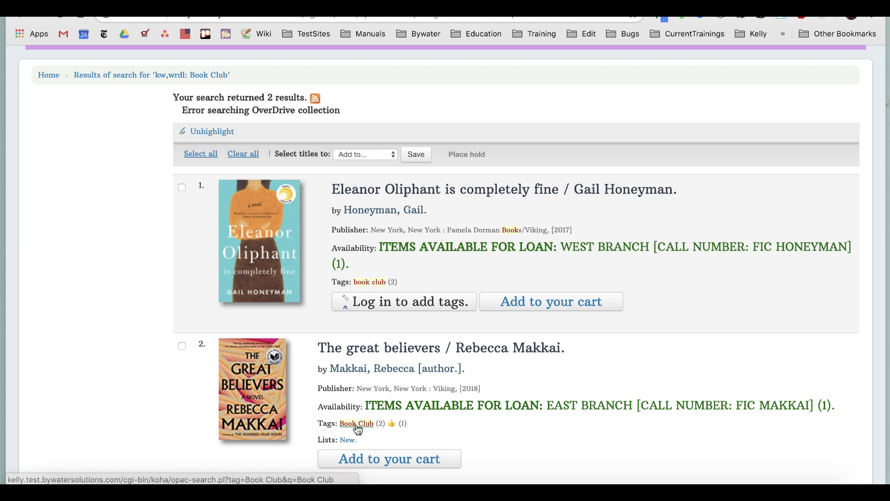
{"action": "scroll", "coordinate": [333, 355], "scroll_direction": "up", "scroll_amount": 3}
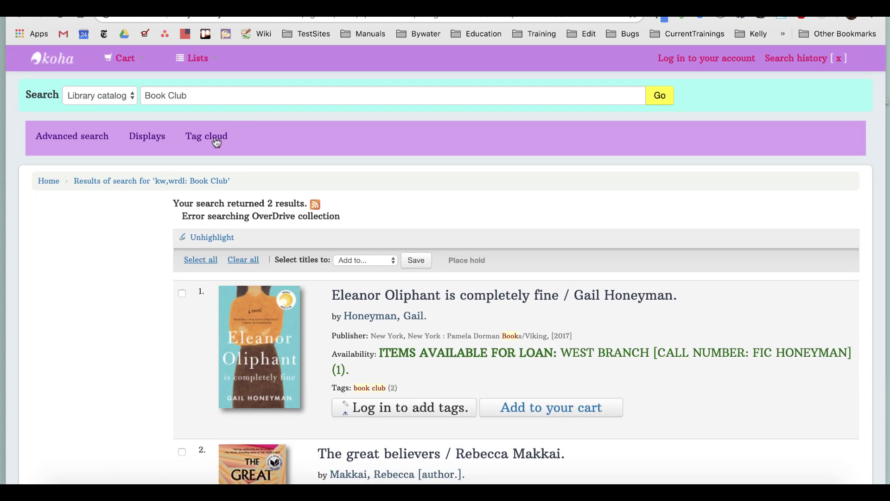
{"action": "left_click", "coordinate": [216, 142]}
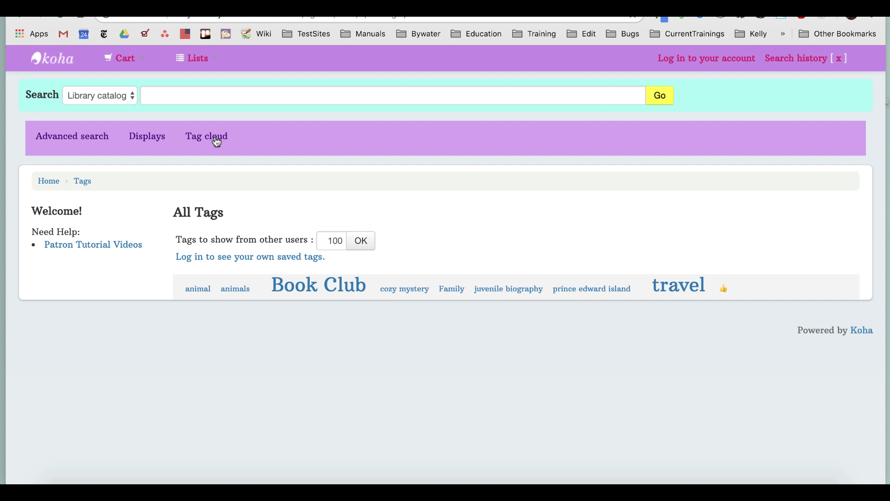
Step: Log in with the saved patron credentials to reach the account summary
{"action": "left_click", "coordinate": [672, 59]}
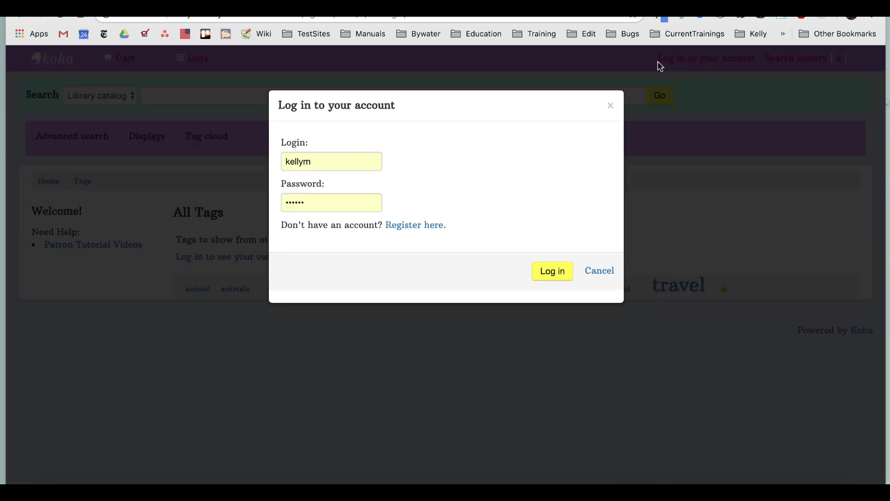
{"action": "left_click", "coordinate": [553, 277]}
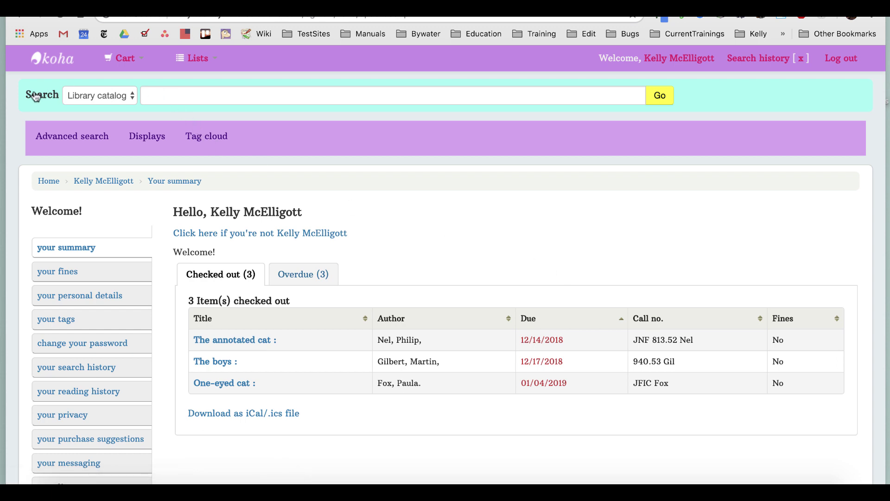
Step: Search the catalog for 'lemon pie' and scroll through the 181 results
{"action": "left_click", "coordinate": [163, 94]}
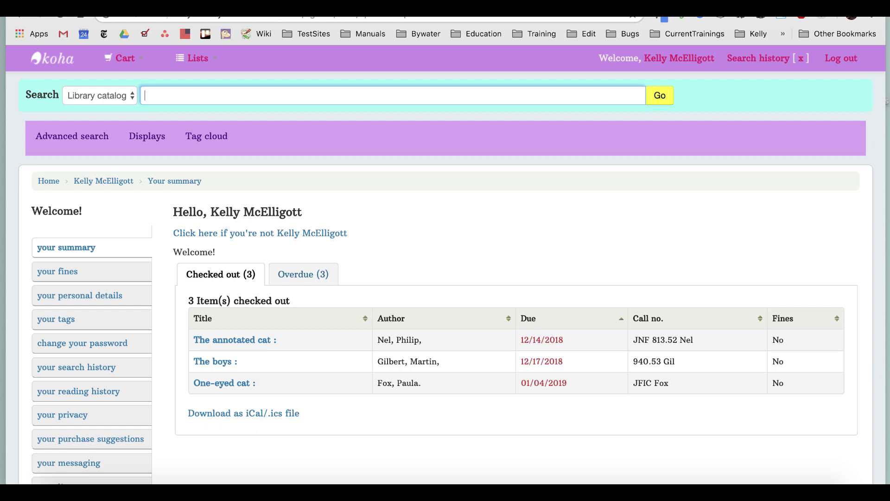
{"action": "type", "text": "e"}
{"action": "key", "text": "BackSpace"}
{"action": "type", "text": "lemon pie"}
{"action": "key", "text": "Return"}
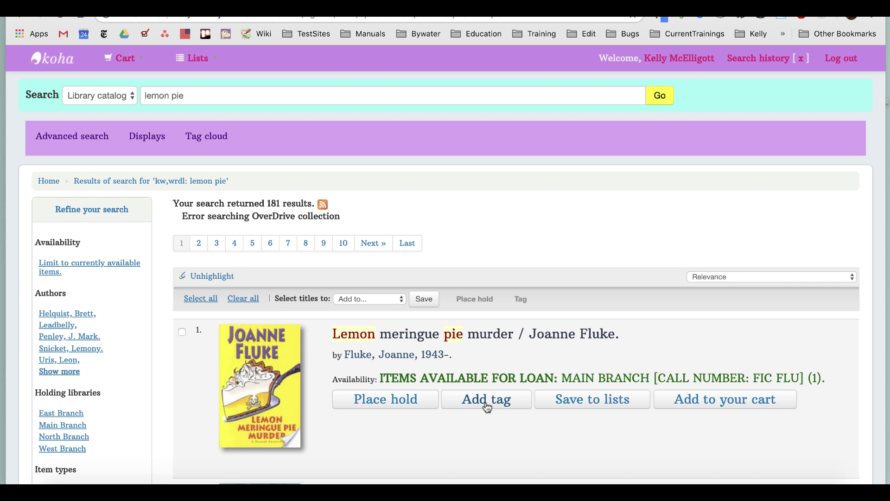
{"action": "scroll", "coordinate": [496, 384], "scroll_direction": "down", "scroll_amount": 2}
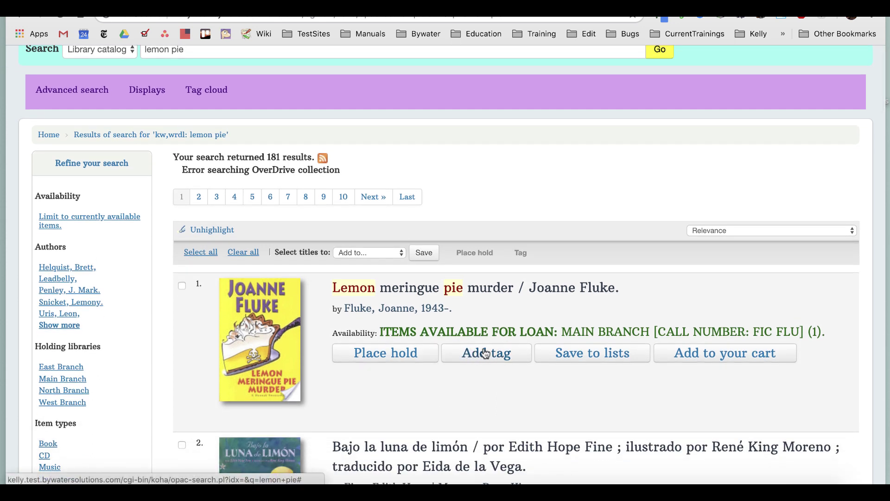
Step: Open the Lemon meringue pie murder record and scroll through its details and holdings
{"action": "left_click", "coordinate": [473, 292]}
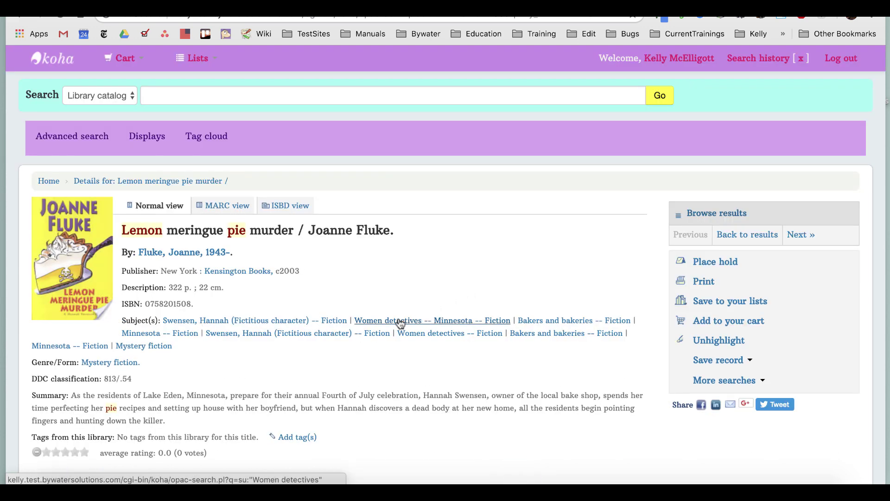
{"action": "scroll", "coordinate": [399, 324], "scroll_direction": "down", "scroll_amount": 1}
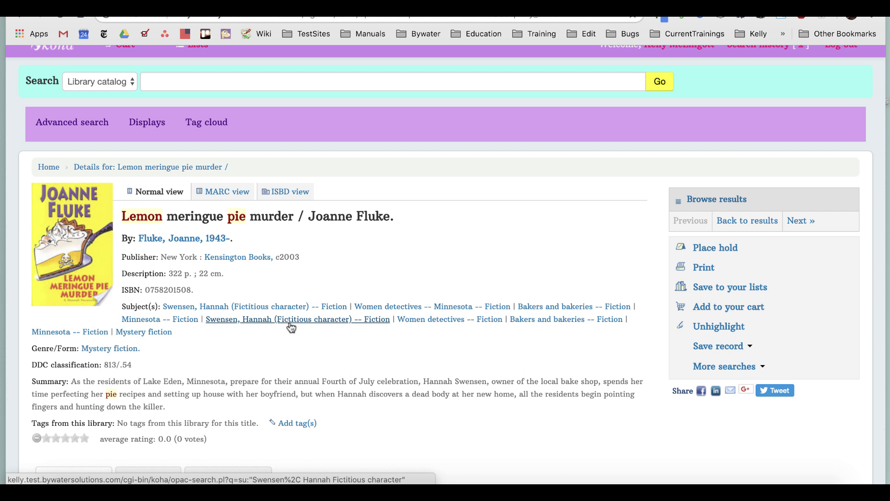
{"action": "scroll", "coordinate": [291, 322], "scroll_direction": "down", "scroll_amount": 5}
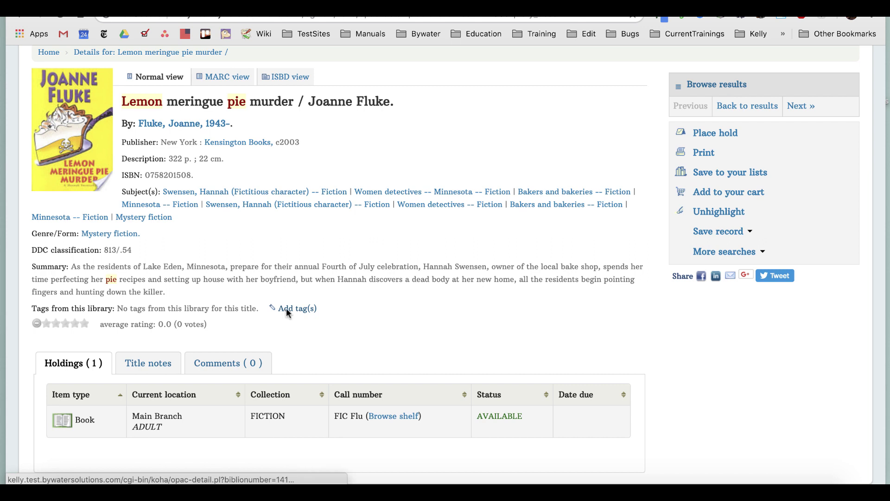
Step: Add the tag 'cozy mystery' to Lemon meringue pie murder without any emoji
{"action": "left_click", "coordinate": [286, 314]}
{"action": "left_click", "coordinate": [125, 347]}
{"action": "type", "text": "co"}
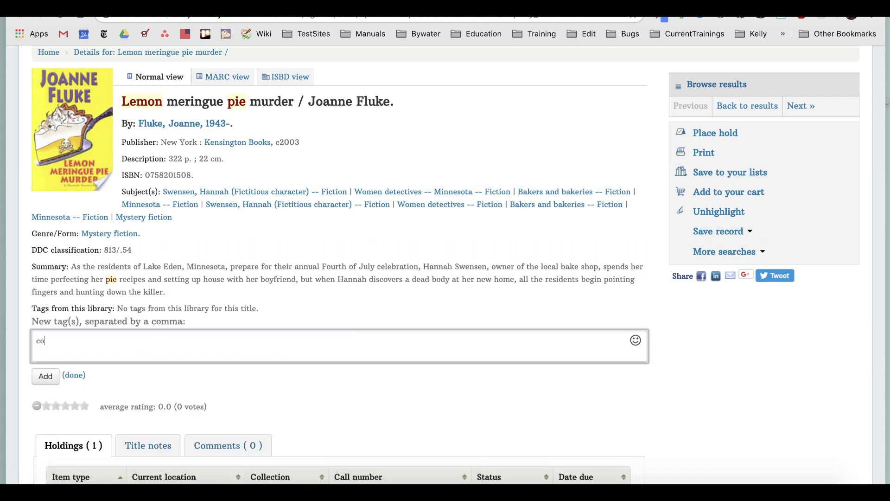
{"action": "type", "text": "zy mystery"}
{"action": "left_click", "coordinate": [635, 340]}
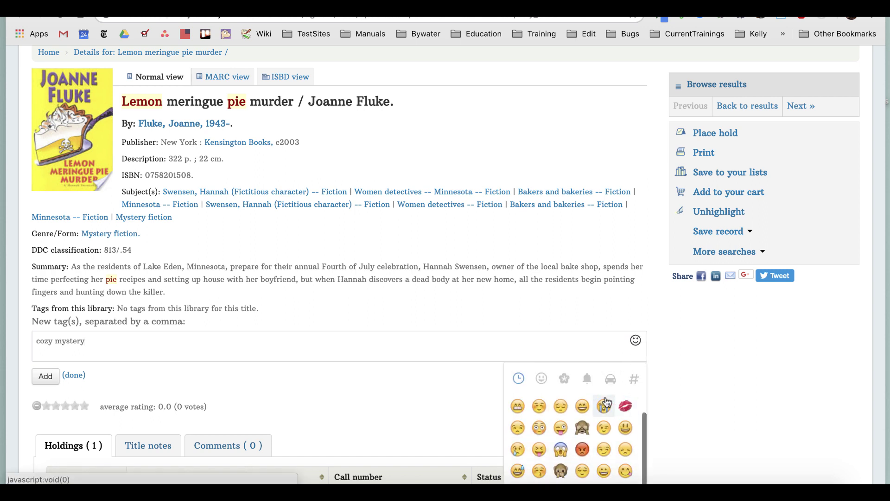
{"action": "scroll", "coordinate": [645, 378], "scroll_direction": "down", "scroll_amount": 5}
{"action": "scroll", "coordinate": [681, 321], "scroll_direction": "up", "scroll_amount": 1}
{"action": "scroll", "coordinate": [596, 328], "scroll_direction": "up", "scroll_amount": 1}
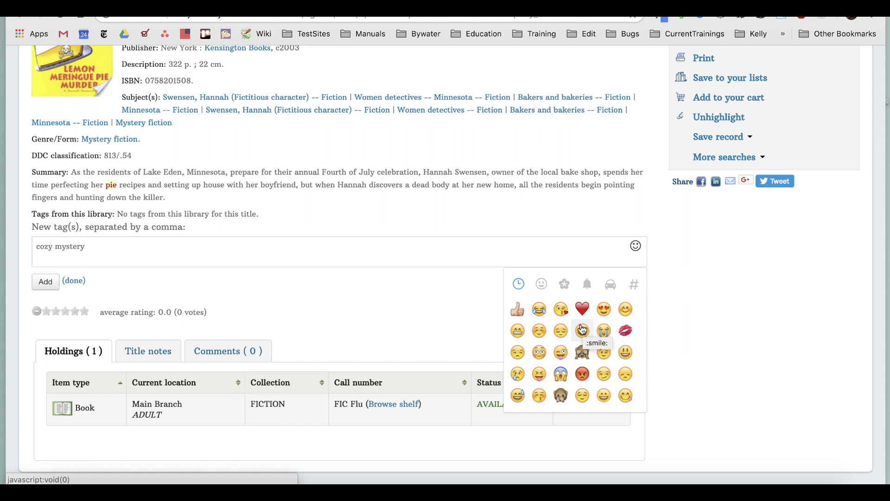
{"action": "left_click", "coordinate": [106, 287]}
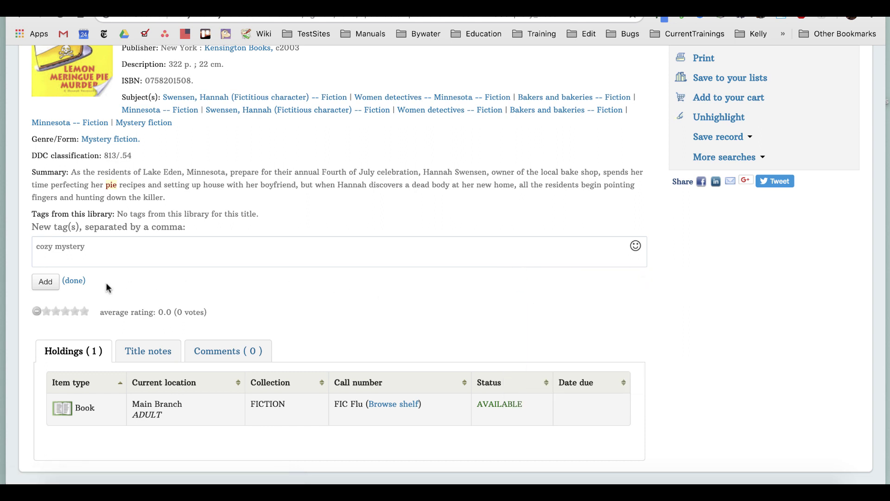
{"action": "left_click", "coordinate": [44, 289]}
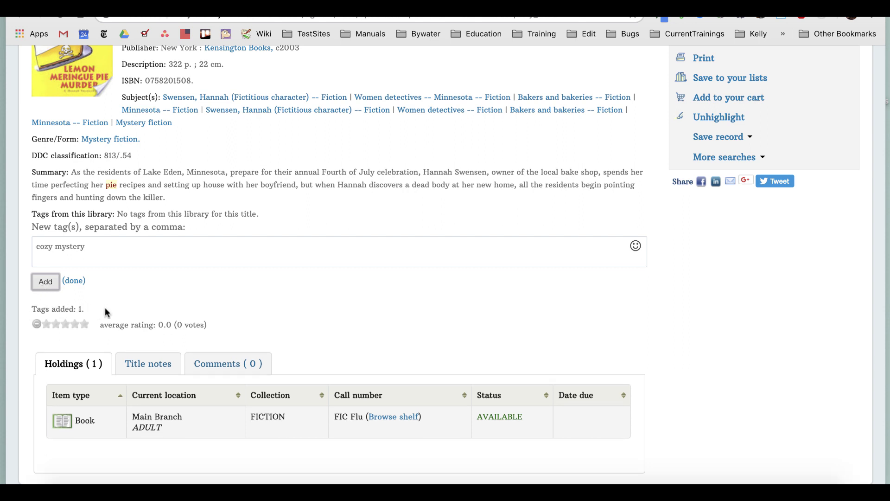
{"action": "scroll", "coordinate": [105, 308], "scroll_direction": "up", "scroll_amount": 5}
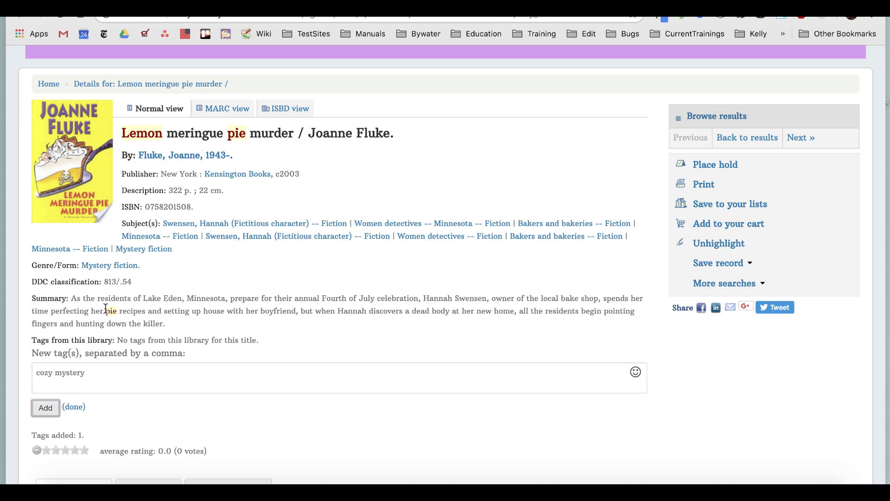
{"action": "scroll", "coordinate": [111, 306], "scroll_direction": "up", "scroll_amount": 3}
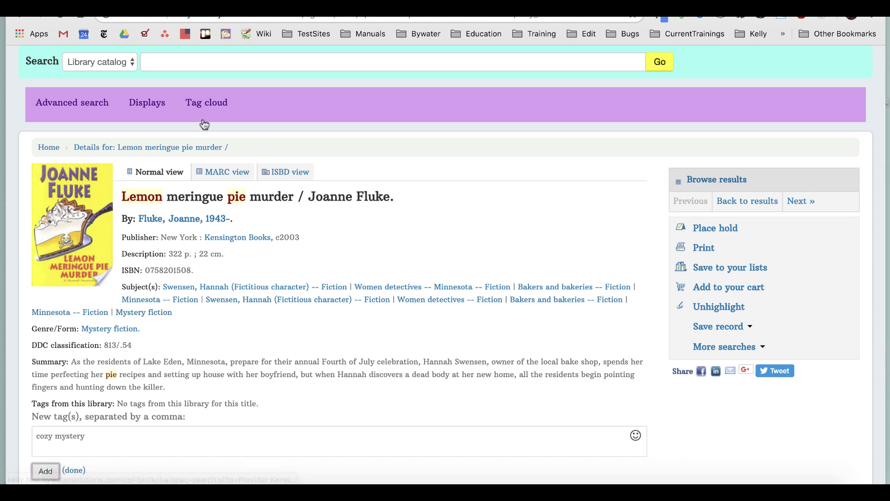
Step: Go to the Tag cloud page to confirm cozy mystery is now prominent
{"action": "left_click", "coordinate": [202, 108]}
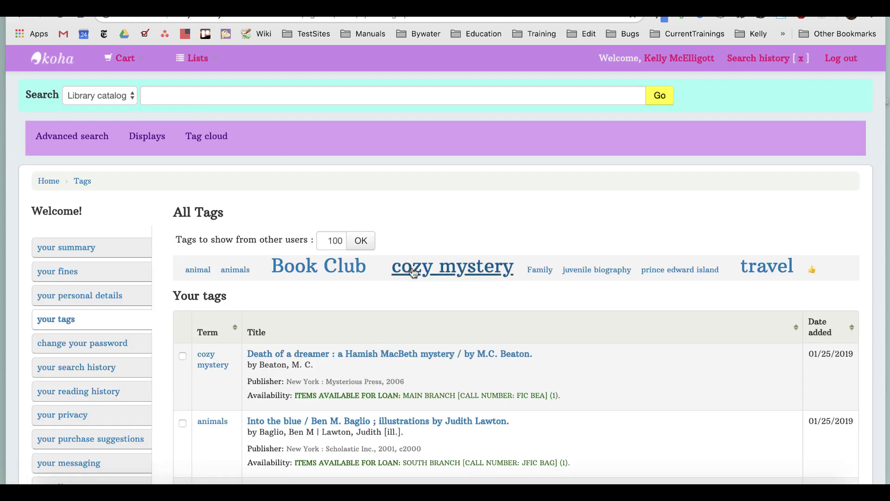
Step: Show the titles tagged 'cozy mystery': Death of a dreamer and Lemon meringue pie murder
{"action": "left_click", "coordinate": [446, 269]}
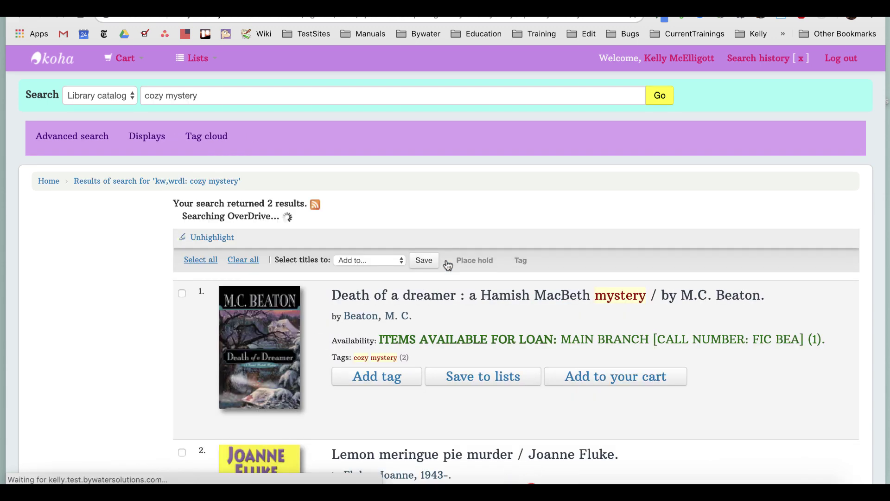
{"action": "scroll", "coordinate": [457, 302], "scroll_direction": "down", "scroll_amount": 3}
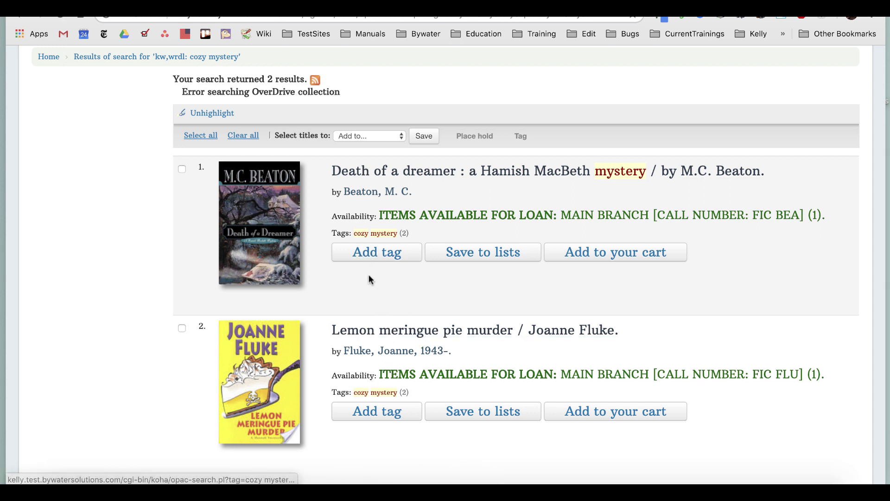
{"action": "scroll", "coordinate": [371, 279], "scroll_direction": "up", "scroll_amount": 1}
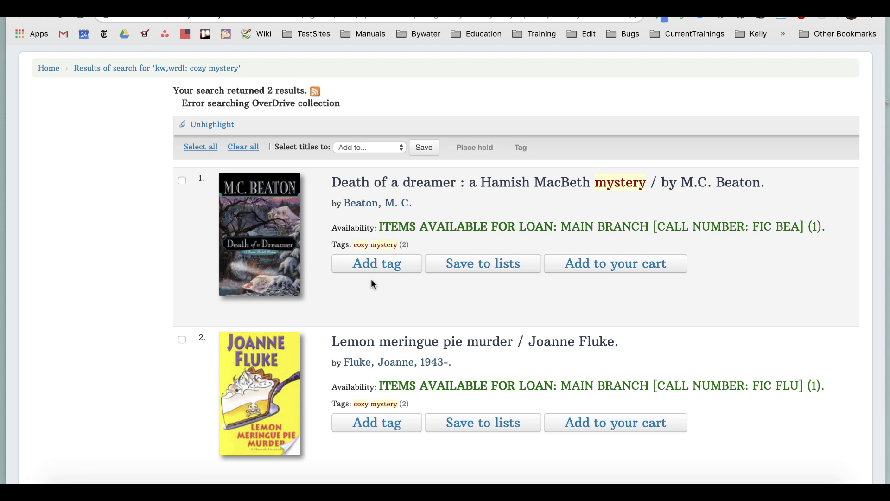